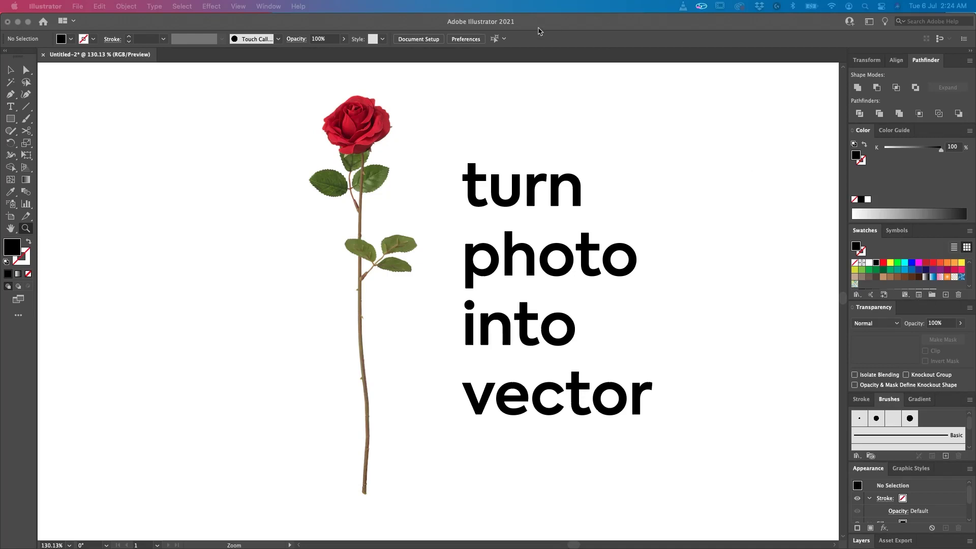
# Trace the rose photo with the default Image Trace settings and expand the tracing into editable paths.
pyautogui.click(345, 148)
pyautogui.moveTo(346, 149); pyautogui.dragTo(353, 177)
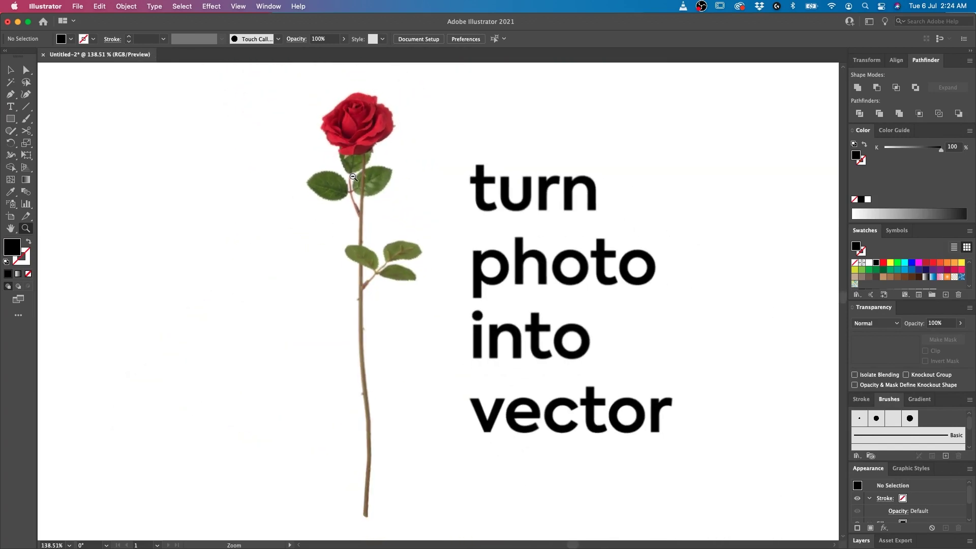
pyautogui.press('v')
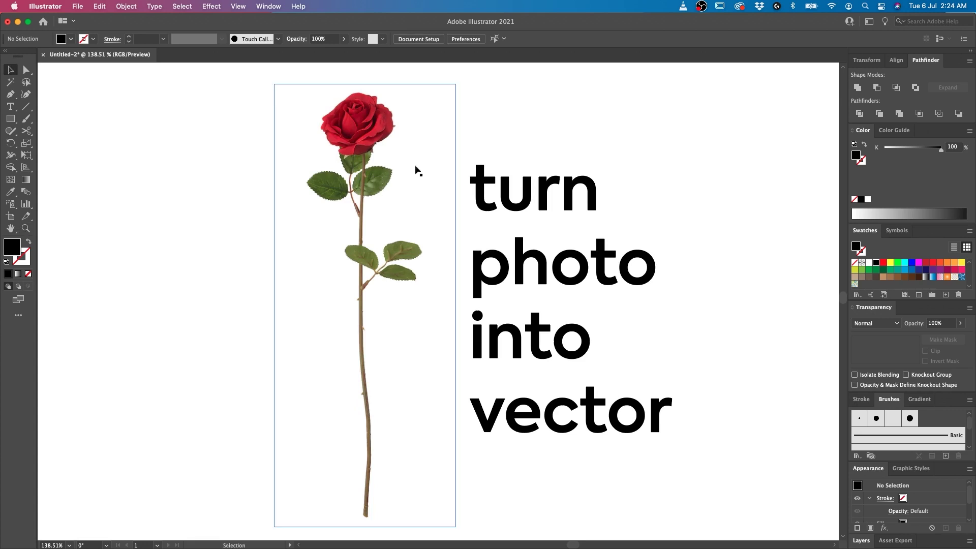
pyautogui.click(378, 141)
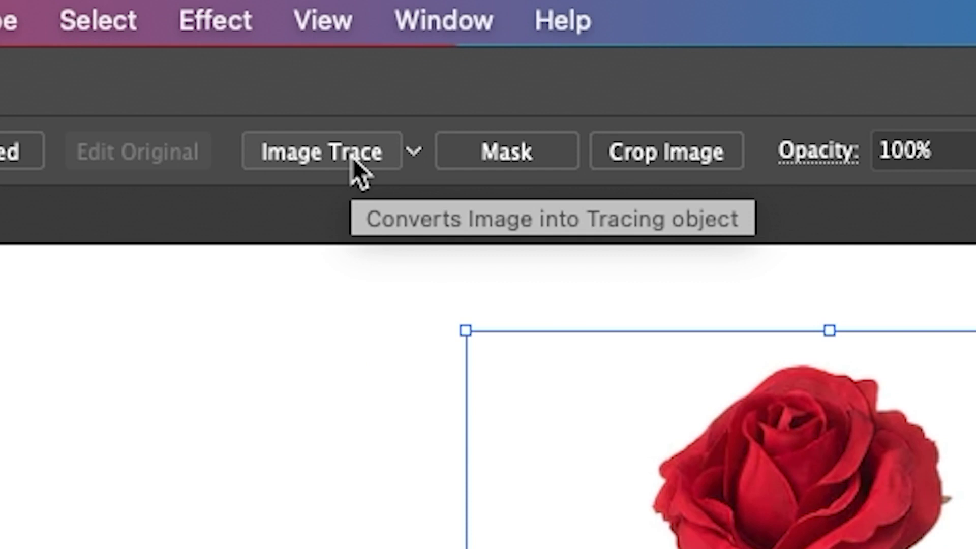
pyautogui.click(354, 162)
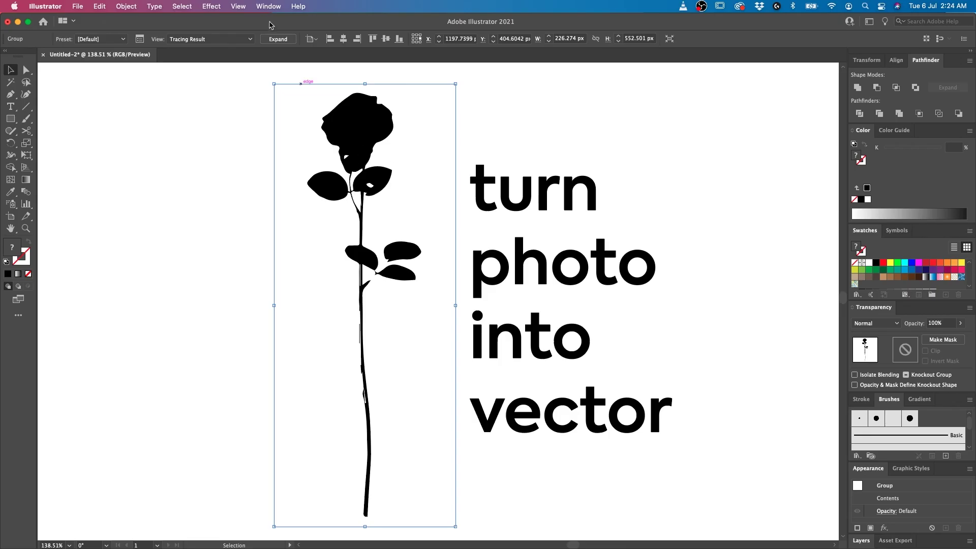
pyautogui.click(279, 41)
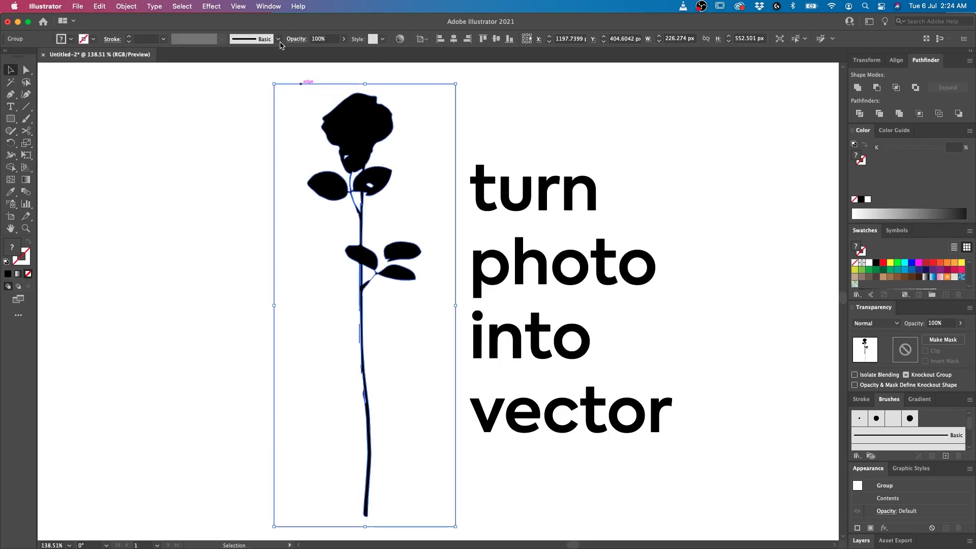
# Inspect the expanded rose in outline view, then undo the expansion and the default trace.
pyautogui.press('super+y')
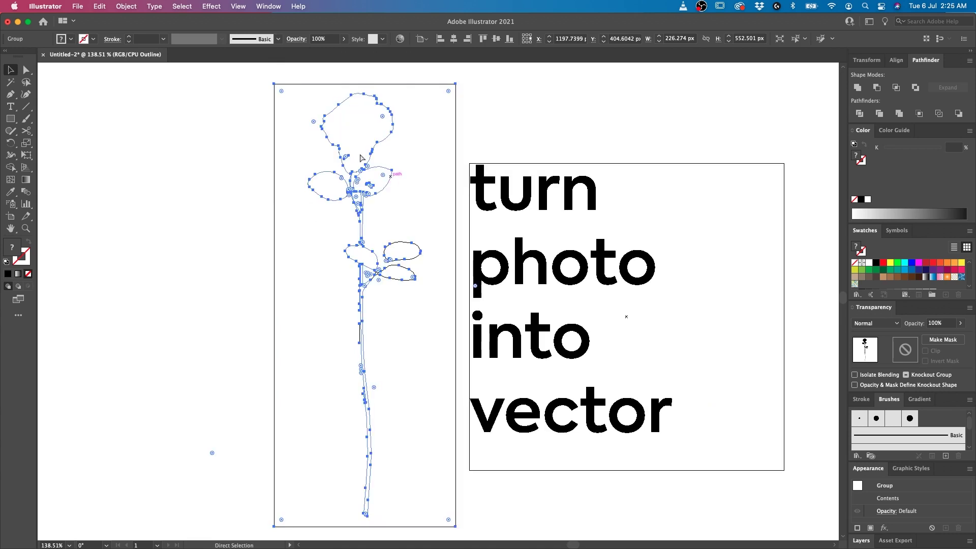
pyautogui.press('super+y')
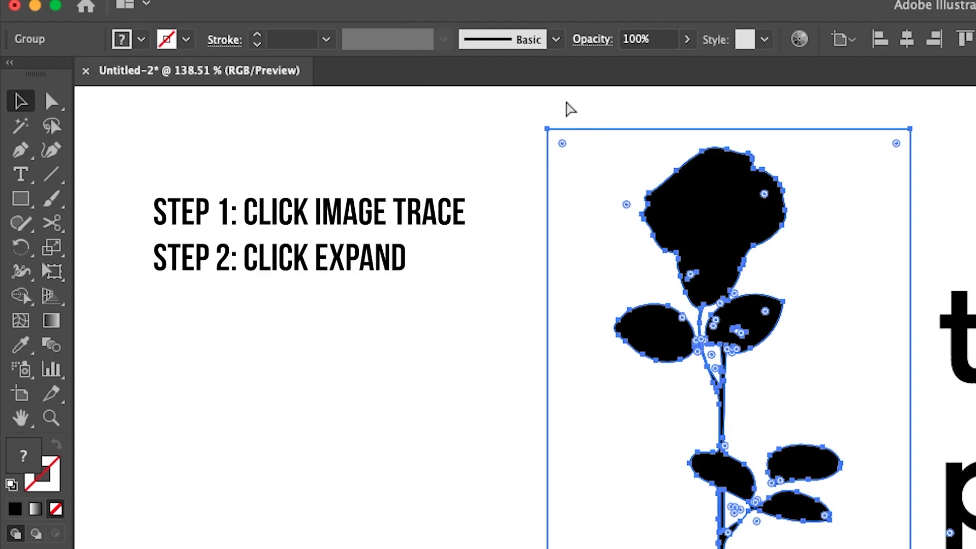
pyautogui.press('super+z')
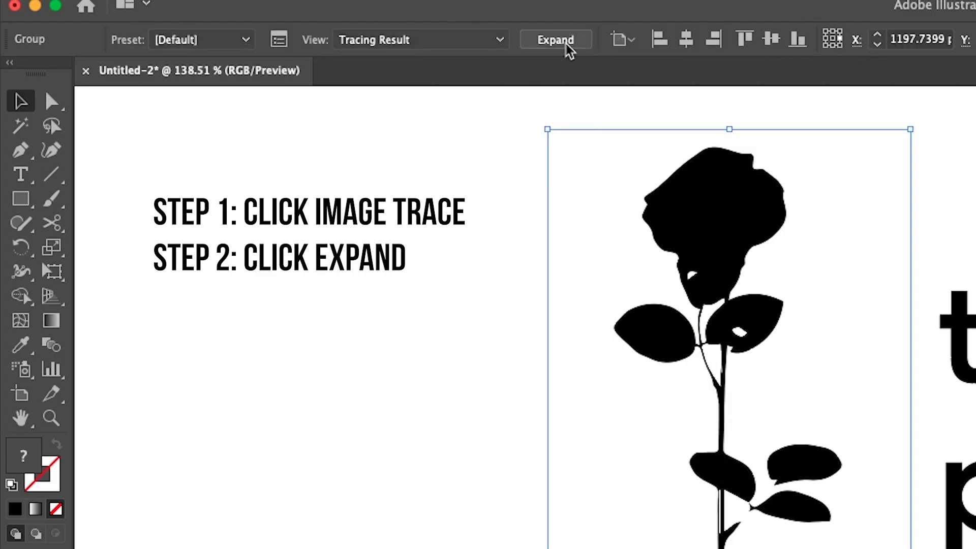
pyautogui.press('super+z')
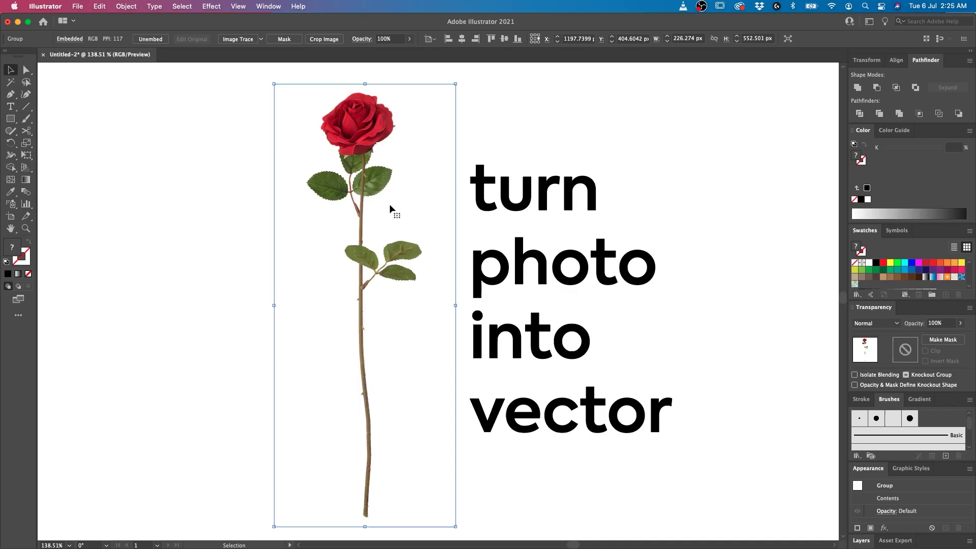
# Place a copy of the rose photo to the left of the original and select the original.
pyautogui.moveTo(752, 381); pyautogui.dragTo(729, 381)
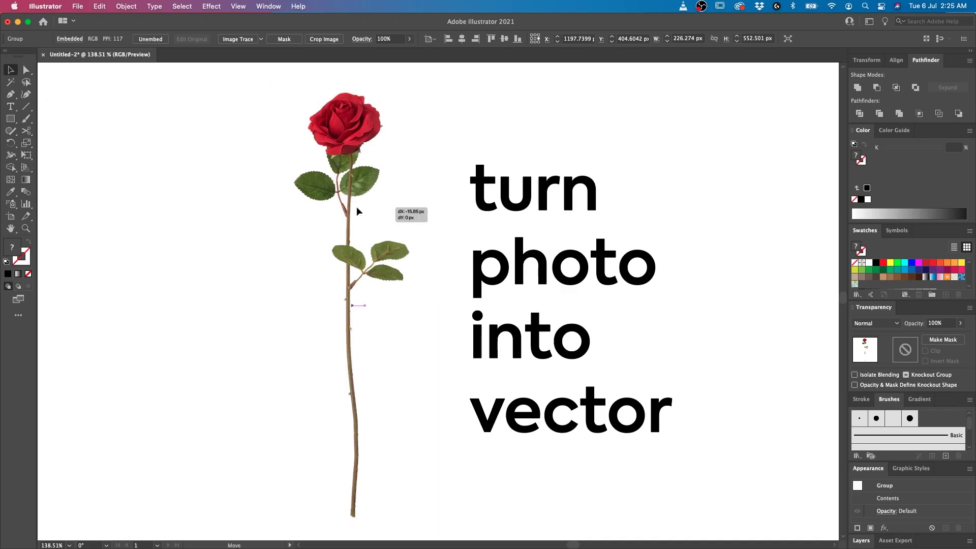
pyautogui.moveTo(355, 206); pyautogui.dragTo(208, 207)
pyautogui.click(376, 220)
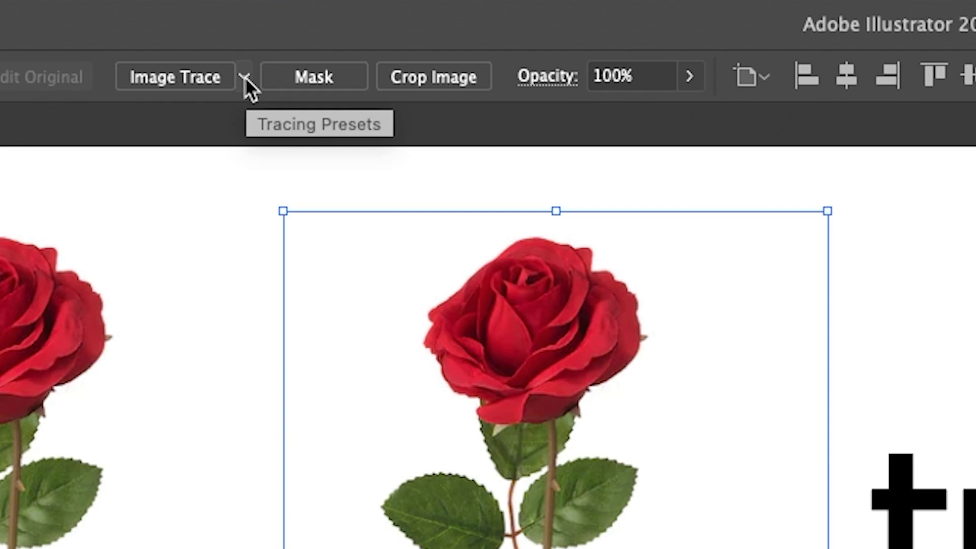
# Trace the original rose photo with the 6 Colors preset and expand the tracing into paths.
pyautogui.click(262, 40)
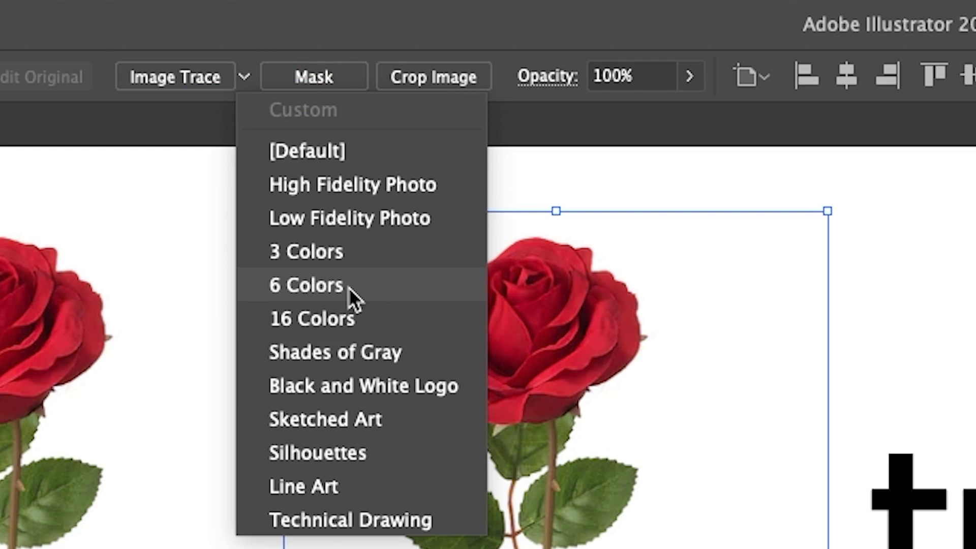
pyautogui.click(376, 286)
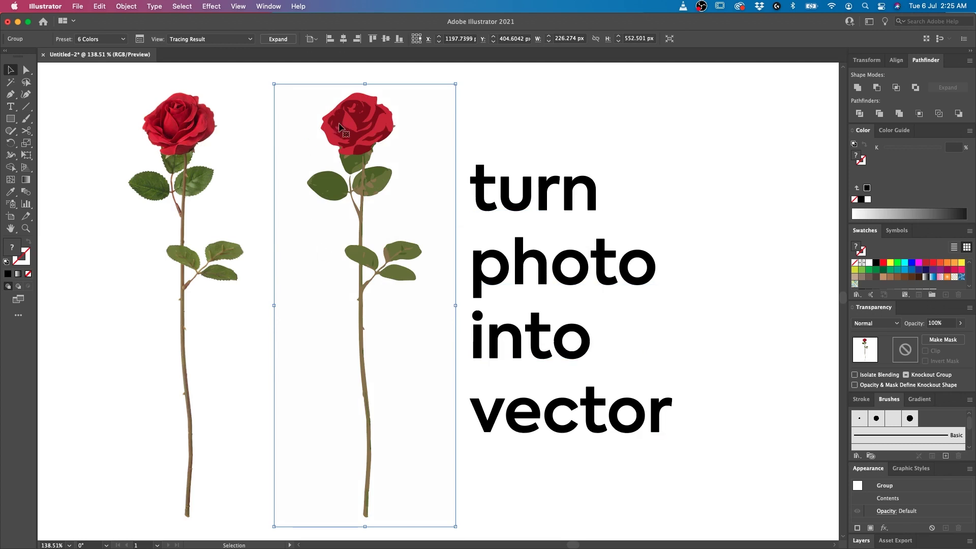
pyautogui.press('z')
pyautogui.moveTo(339, 124); pyautogui.dragTo(480, 100)
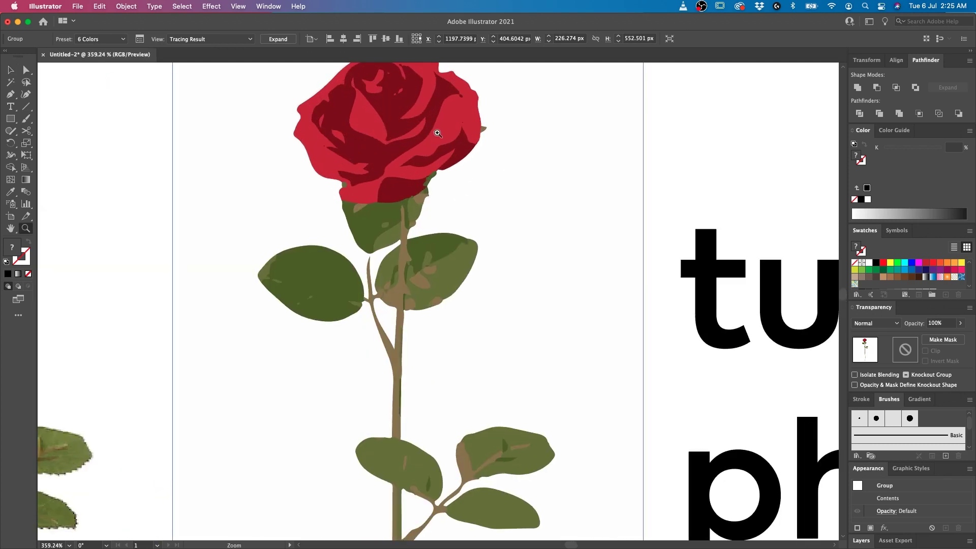
pyautogui.press('v')
pyautogui.click(288, 44)
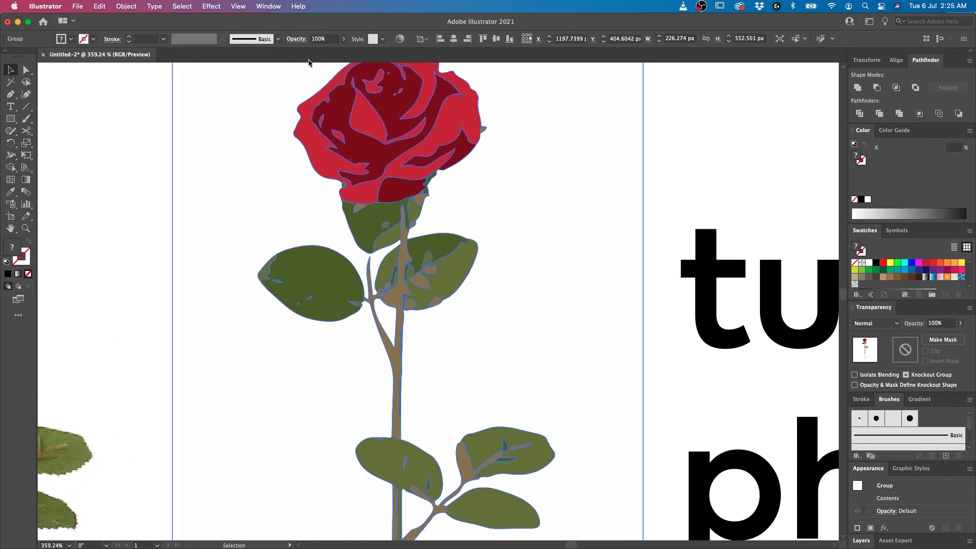
# Inspect the anchor points of the six-color rose in outline view, then undo its expansion and trace.
pyautogui.press('a')
pyautogui.press('super+y')
pyautogui.press('super+y')
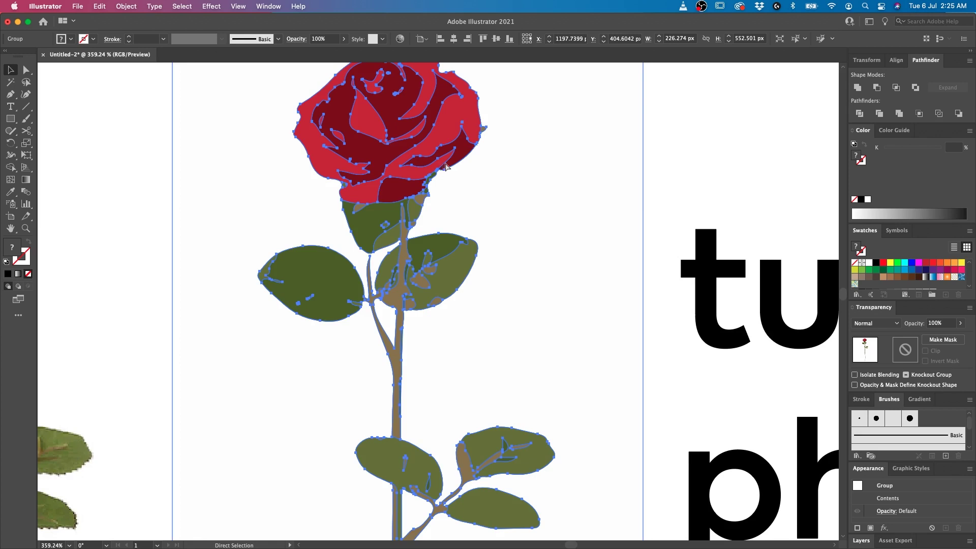
pyautogui.press('super+z')
pyautogui.press('super+z')
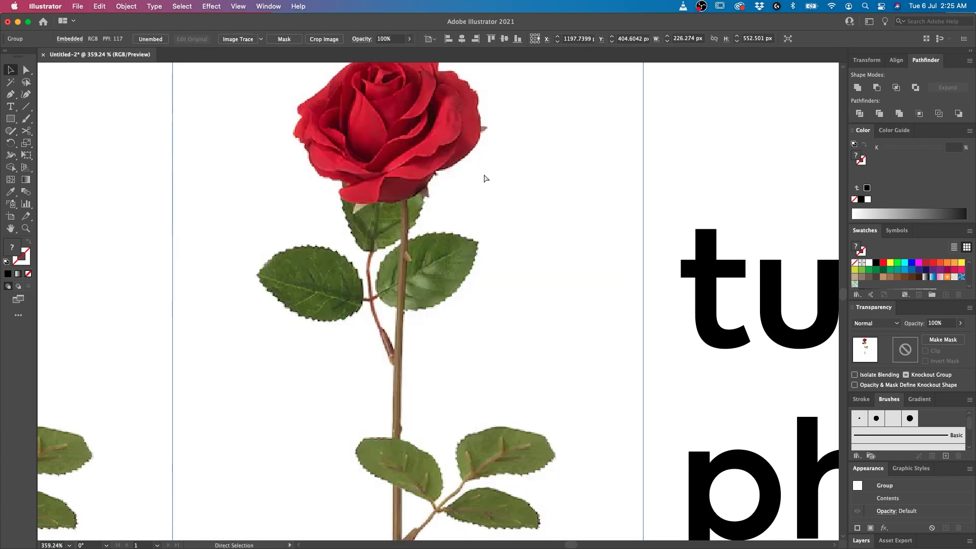
# Trace the original rose photo with the High Fidelity Photo preset.
pyautogui.scroll(-3, 477, 182)
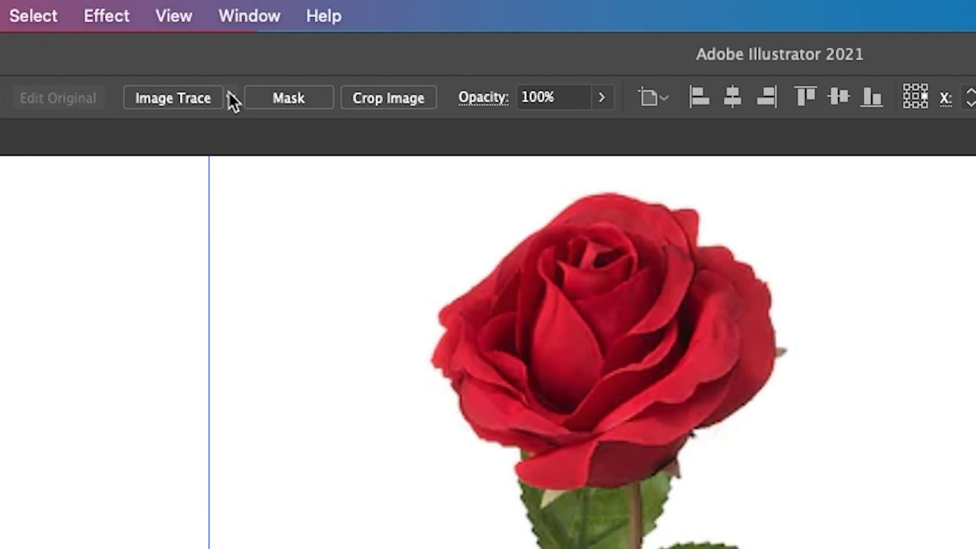
pyautogui.click(231, 98)
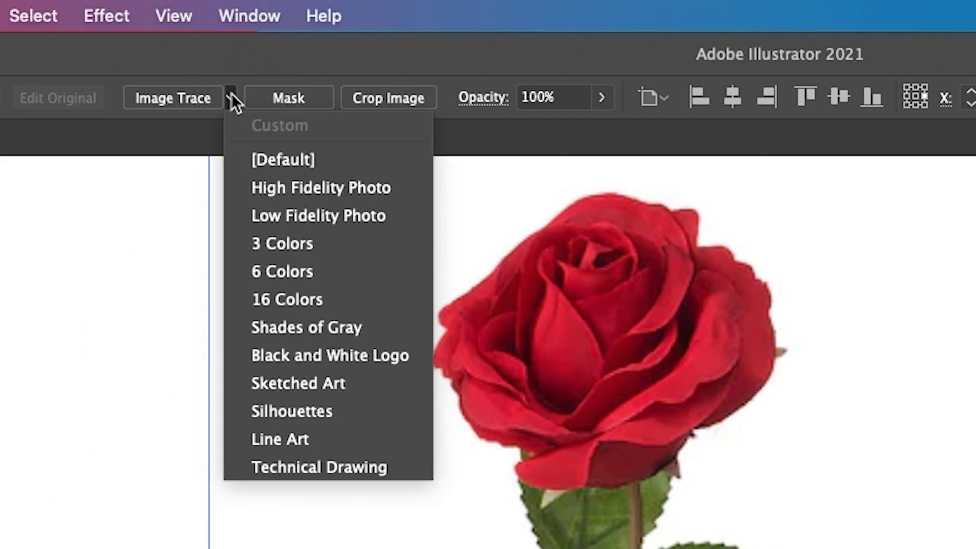
pyautogui.click(280, 186)
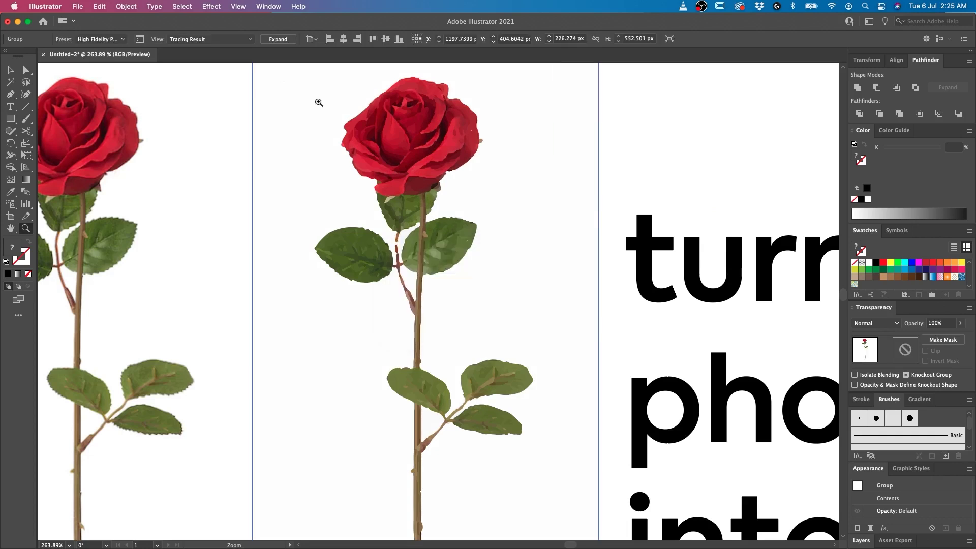
# Trace the left copy of the rose photo with the Low Fidelity Photo preset.
pyautogui.moveTo(194, 132); pyautogui.dragTo(338, 151)
pyautogui.press('v')
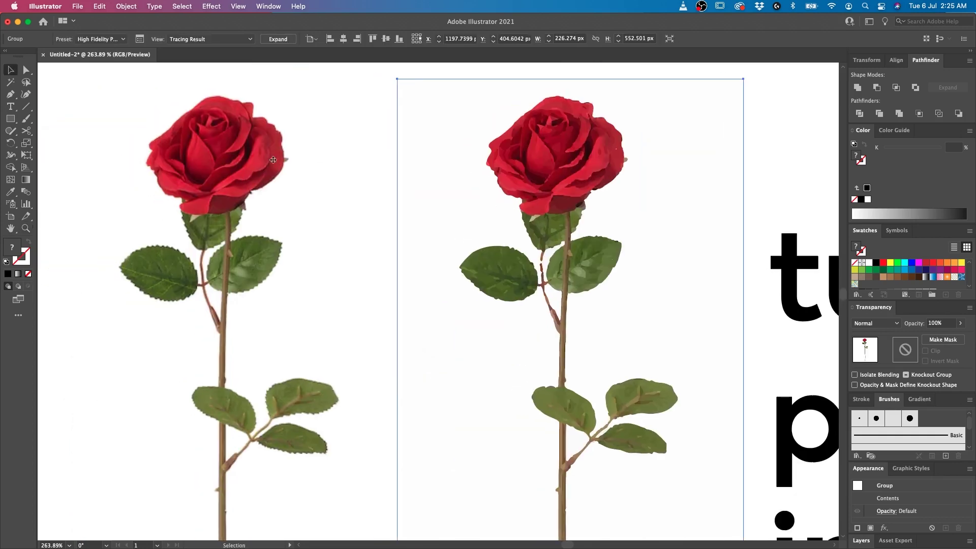
pyautogui.click(250, 160)
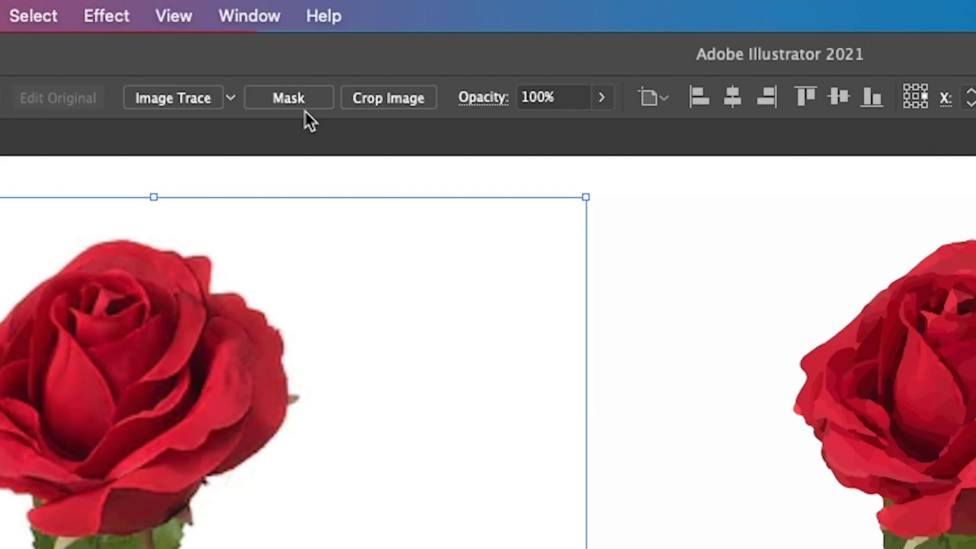
pyautogui.click(230, 99)
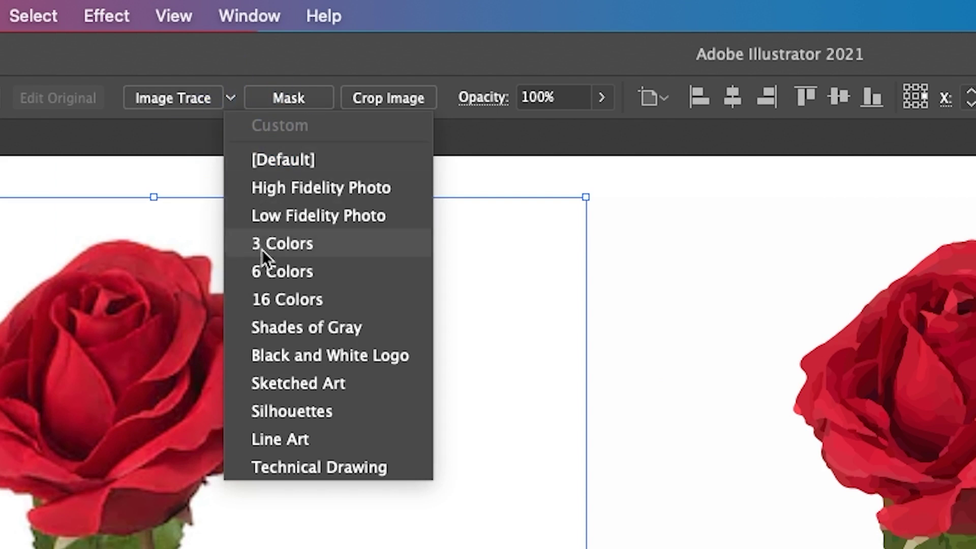
pyautogui.click(292, 218)
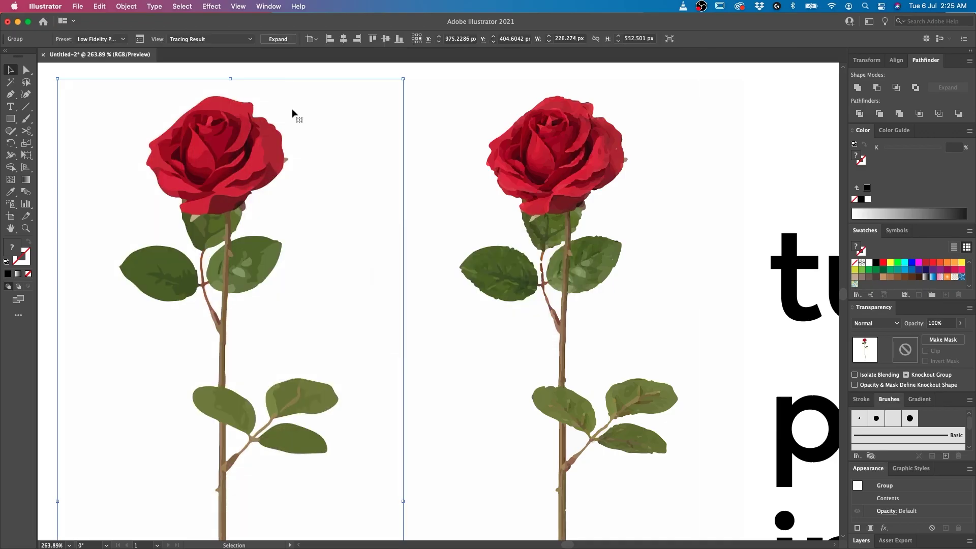
# Place another rose copy to the left of the two roses and trace it with the Silhouettes preset.
pyautogui.press('z')
pyautogui.moveTo(299, 108); pyautogui.dragTo(340, 99)
pyautogui.moveTo(461, 213); pyautogui.dragTo(302, 227)
pyautogui.press('v')
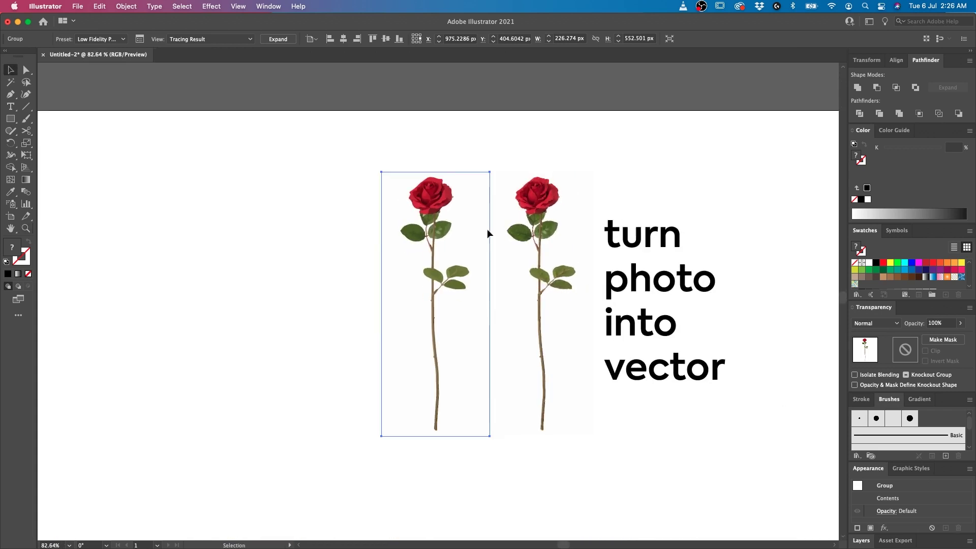
pyautogui.moveTo(453, 252); pyautogui.dragTo(348, 257)
pyautogui.click(261, 39)
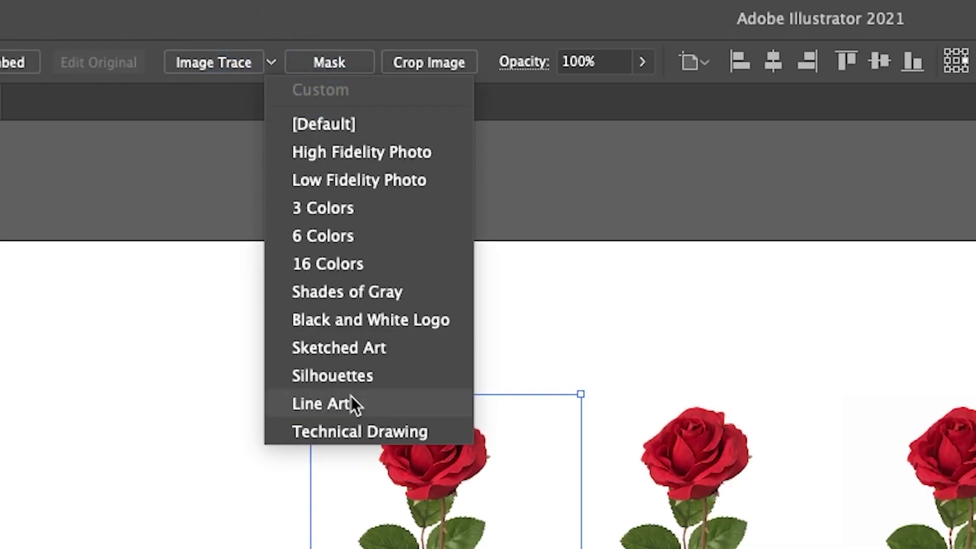
pyautogui.click(374, 384)
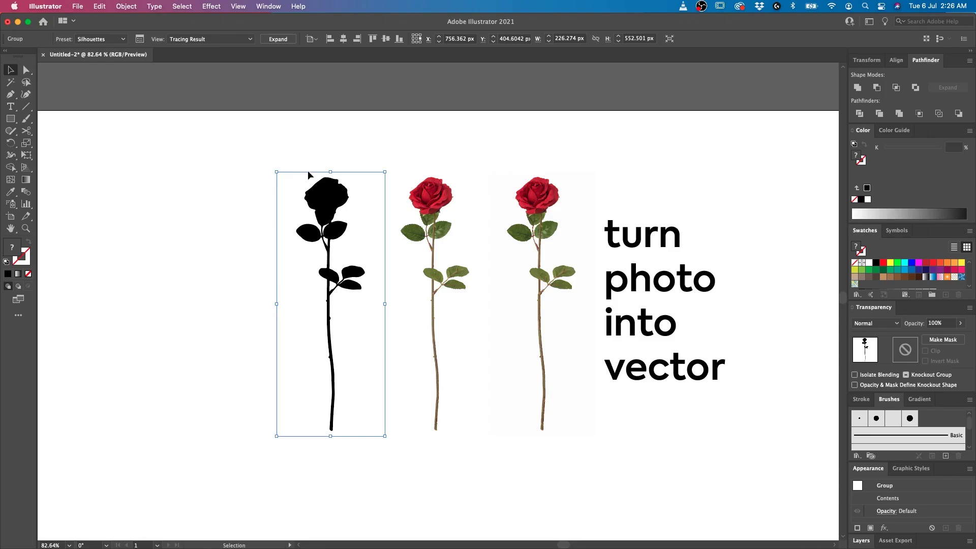
# Expand the rose silhouette into paths and move it further left, away from the colored roses.
pyautogui.click(273, 43)
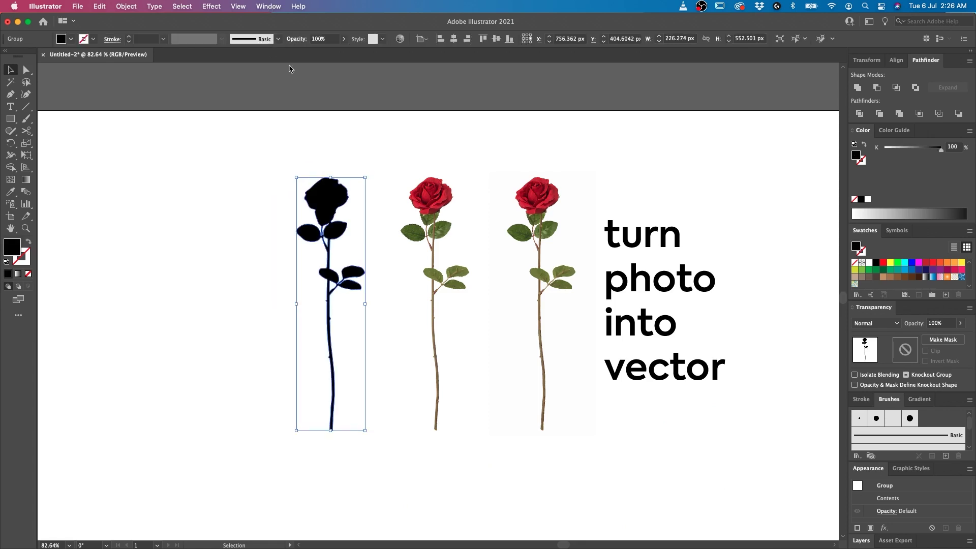
pyautogui.click(338, 145)
pyautogui.press('a')
pyautogui.moveTo(331, 197); pyautogui.dragTo(244, 193)
# Select all three roses together and move them up and left, clear of the "turn photo into vector" text.
pyautogui.press('v')
pyautogui.keyDown('shift'); pyautogui.click(427, 284); pyautogui.keyUp('shift')
pyautogui.keyDown('shift'); pyautogui.click(539, 305); pyautogui.keyUp('shift')
pyautogui.scroll(-2, 406, 318)
pyautogui.moveTo(421, 331); pyautogui.dragTo(204, 127)
# Move the cartoon scientist image onto the artboard, left of the "turn photo into vector" text.
pyautogui.moveTo(71, 369); pyautogui.dragTo(452, 344)
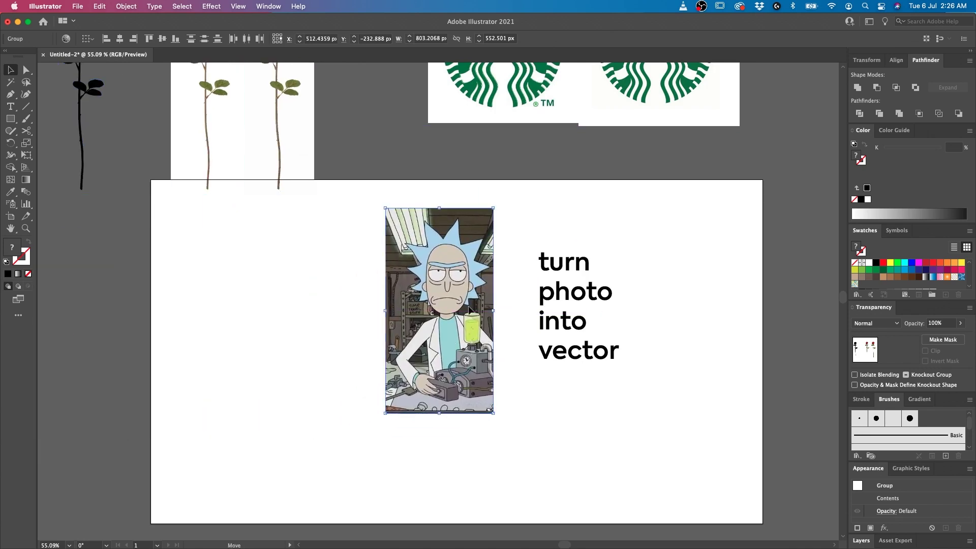
pyautogui.press('z')
pyautogui.moveTo(466, 267); pyautogui.dragTo(550, 255)
pyautogui.moveTo(503, 403); pyautogui.dragTo(505, 361)
pyautogui.moveTo(458, 283); pyautogui.dragTo(477, 283)
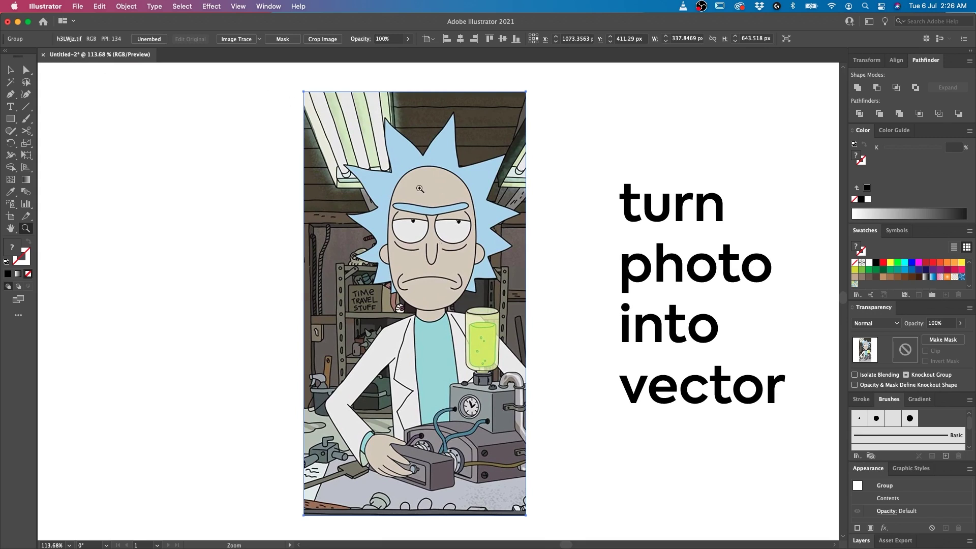
# Try the default Image Trace on the cartoon scientist image, then undo it.
pyautogui.press('v')
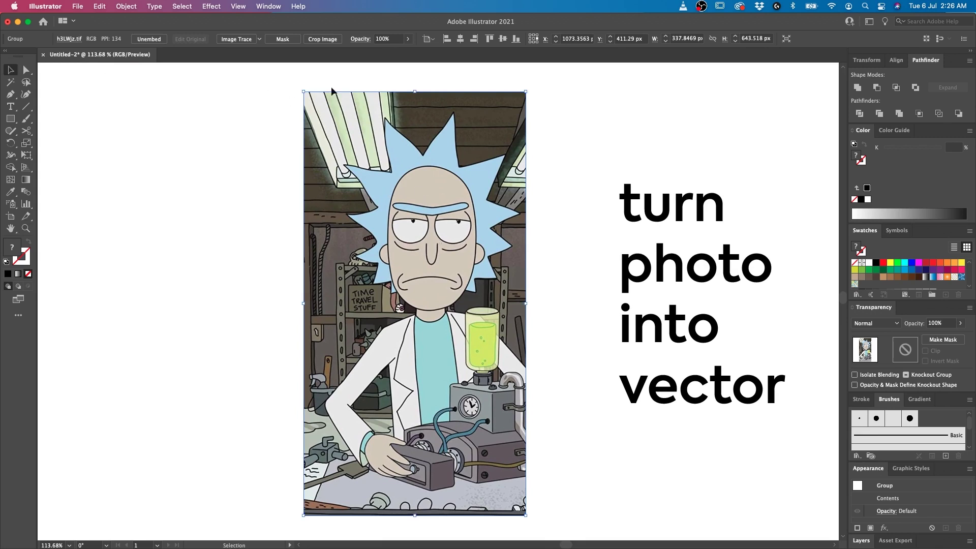
pyautogui.click(245, 43)
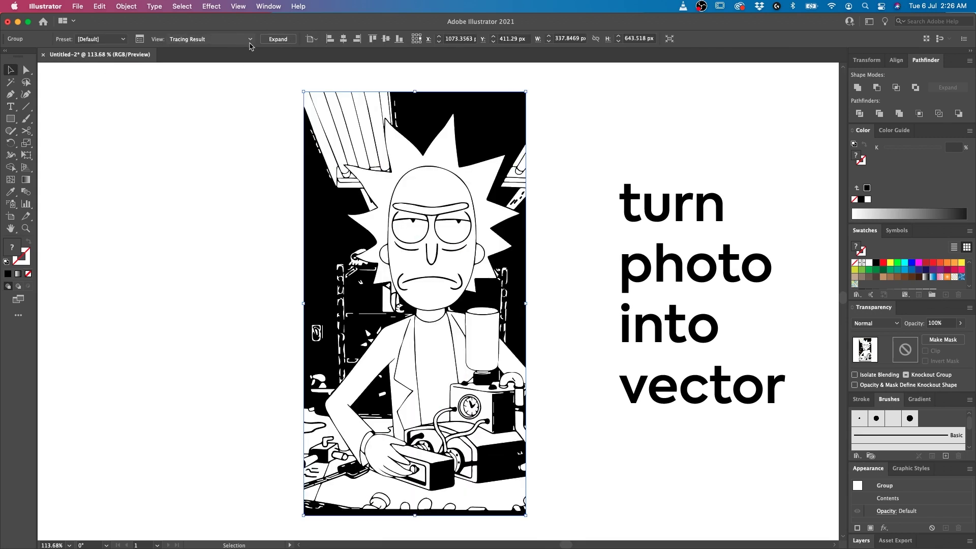
pyautogui.press('super+z')
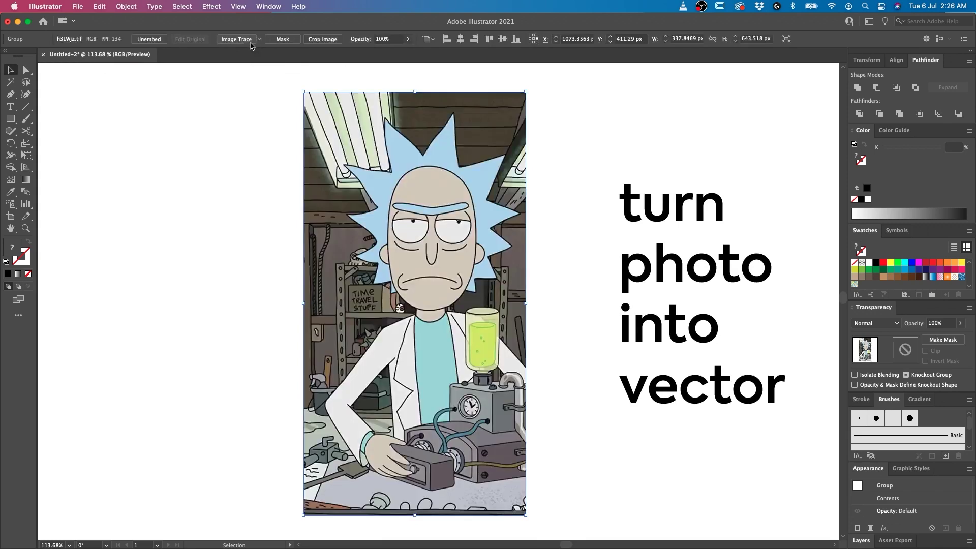
# Trace the cartoon scientist image with the 6 Colors preset.
pyautogui.click(260, 41)
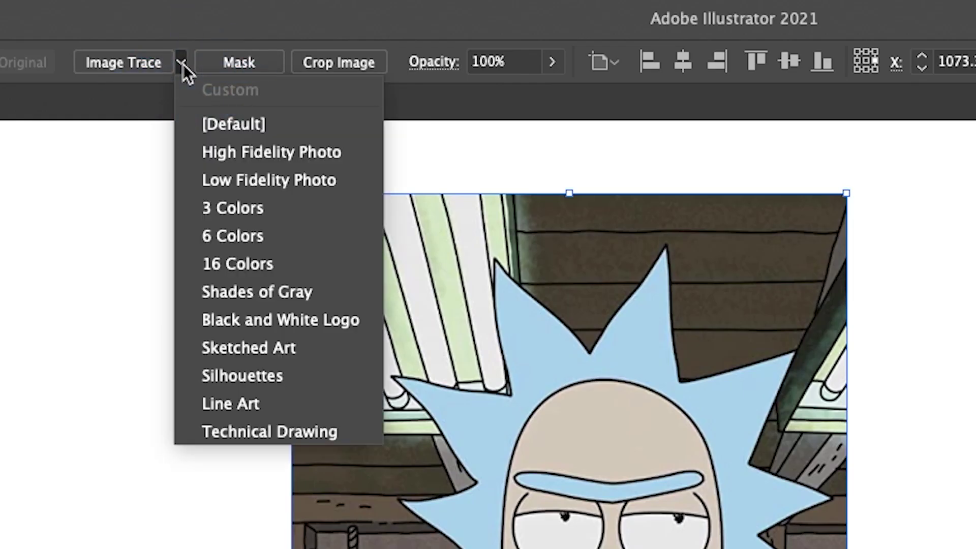
pyautogui.click(258, 245)
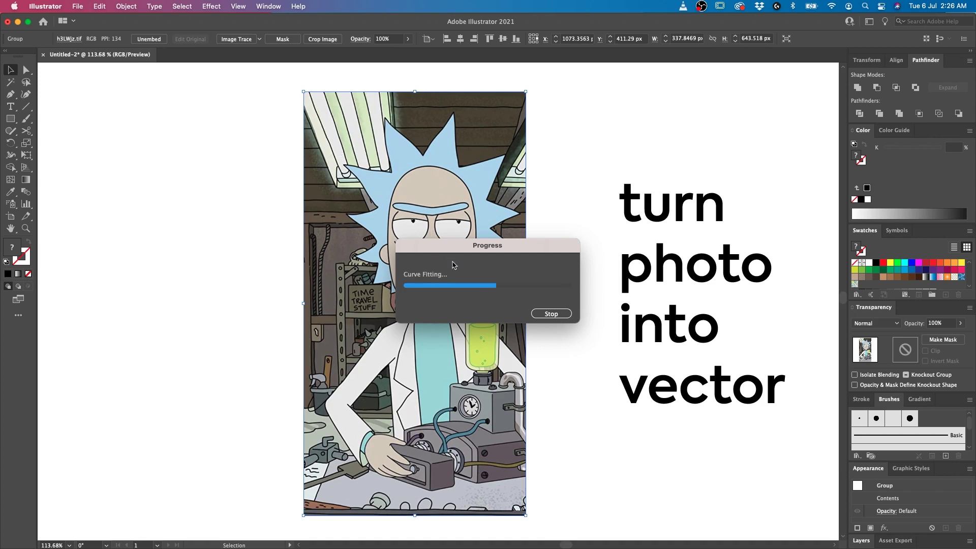
# Undo the trace of the cartoon scientist and examine the original image's pixels up close around the nose and mouth.
pyautogui.press('super+equal')
pyautogui.press('super+z')
pyautogui.press('z')
pyautogui.moveTo(441, 268)
pyautogui.mouseDown()
pyautogui.moveTo(592, 217)
pyautogui.moveTo(679, 206)
pyautogui.moveTo(575, 229)
pyautogui.mouseUp()
pyautogui.moveTo(448, 253); pyautogui.dragTo(564, 229)
pyautogui.press('super+z')
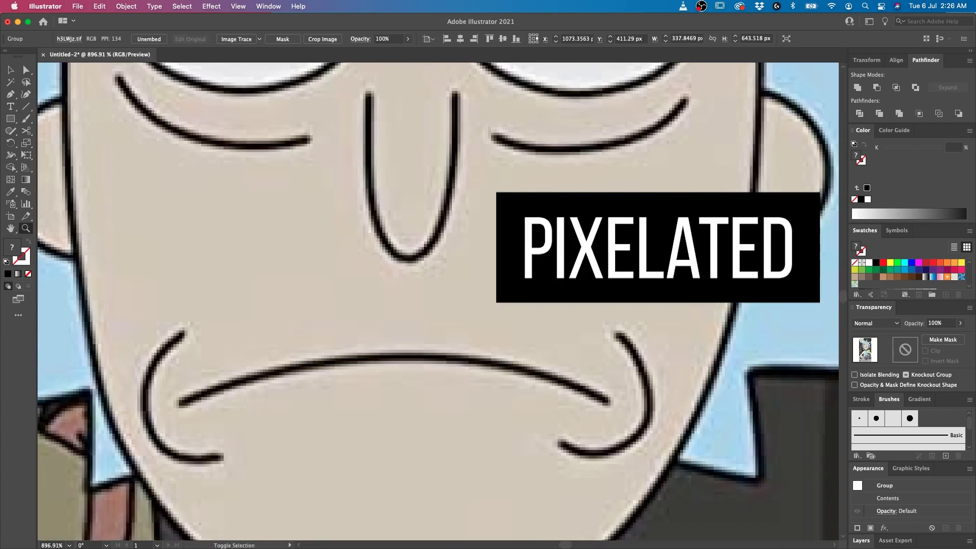
# Restore the expanded vector version of the cartoon scientist and examine its paths in Outline view, returning to the color preview.
pyautogui.press('super+shift+z')
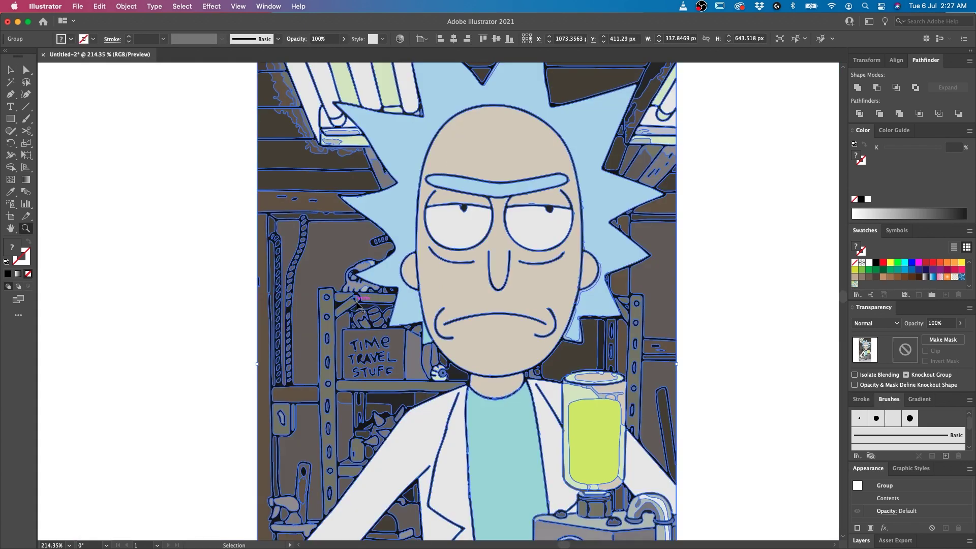
pyautogui.press('super+y')
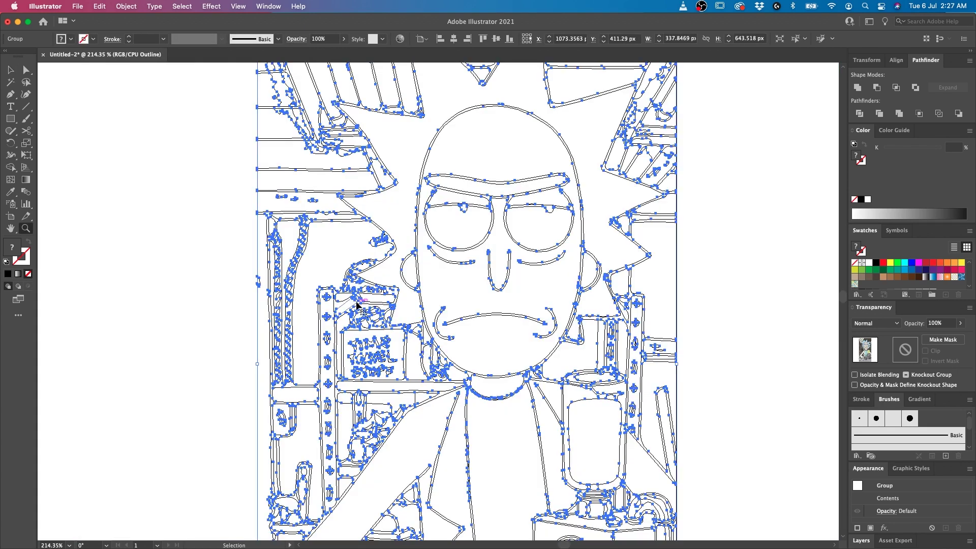
pyautogui.press('super+y')
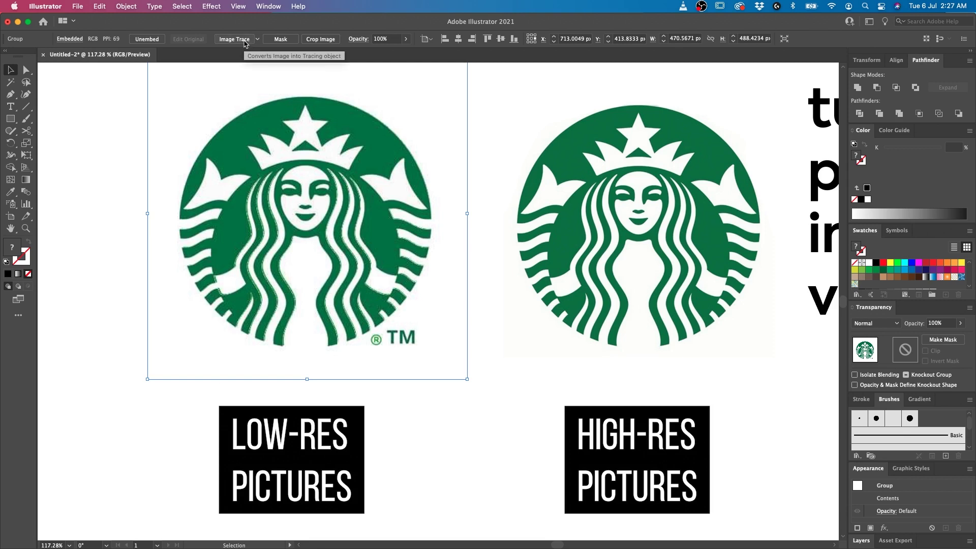
# Trace the low-res Starbucks logo with the default Image Trace settings and examine its face and hair edges up close.
pyautogui.click(244, 39)
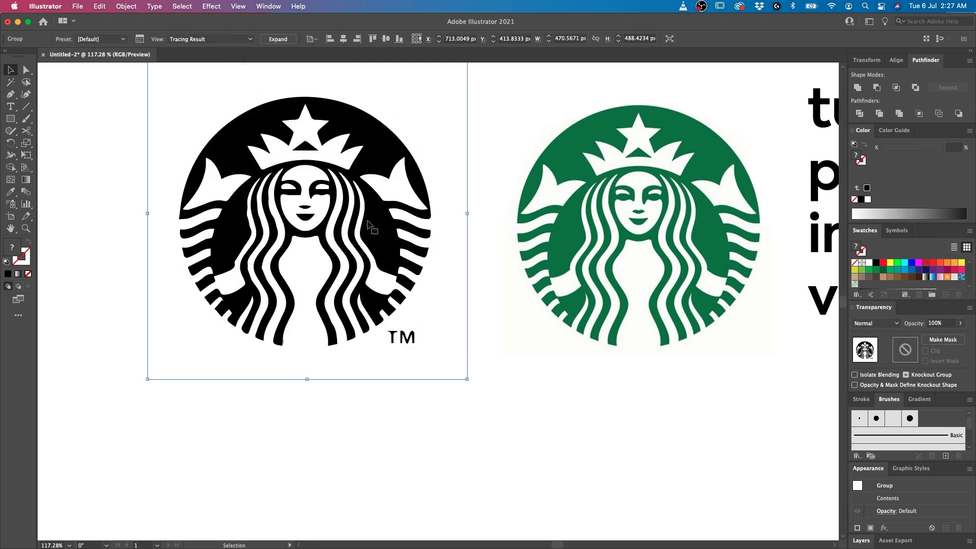
pyautogui.press('z')
pyautogui.moveTo(246, 212); pyautogui.dragTo(408, 181)
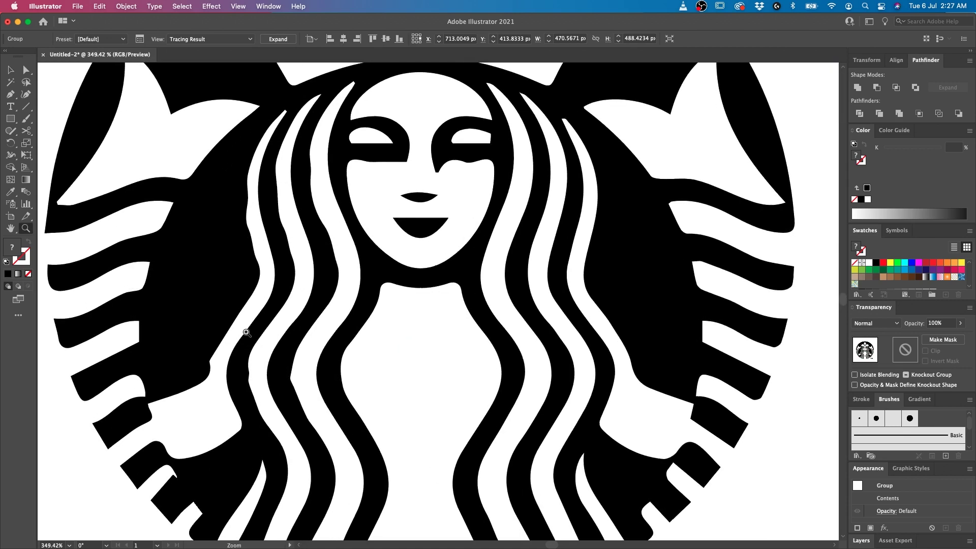
pyautogui.moveTo(563, 250); pyautogui.dragTo(448, 270)
pyautogui.moveTo(614, 311); pyautogui.dragTo(296, 319)
# Trace the high-res Starbucks logo with the default Image Trace settings and compare it with the low-res trace.
pyautogui.press('v')
pyautogui.click(713, 320)
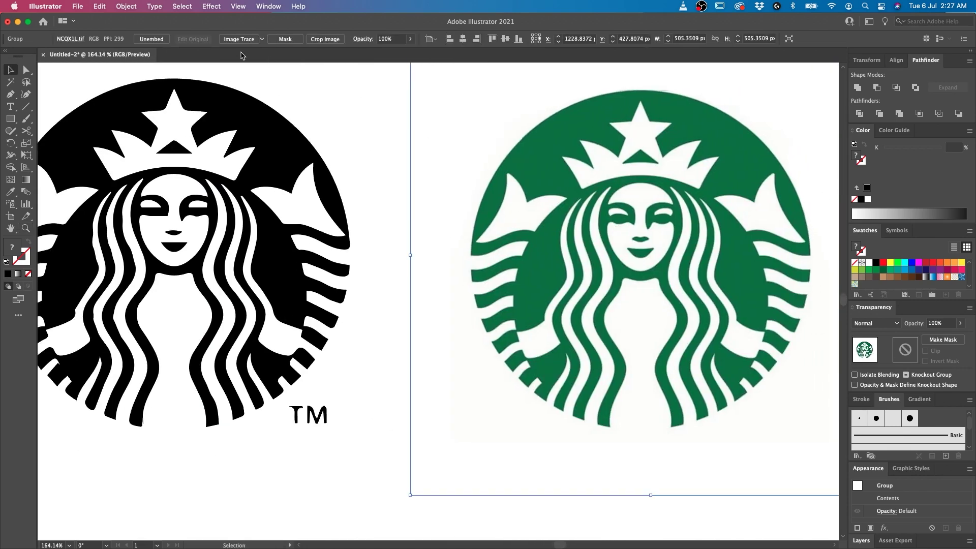
pyautogui.click(249, 45)
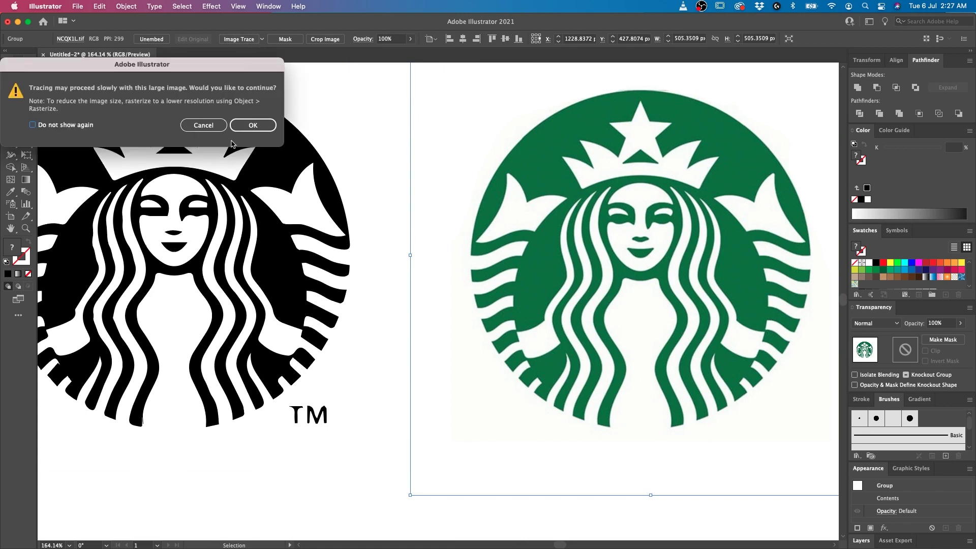
pyautogui.click(247, 126)
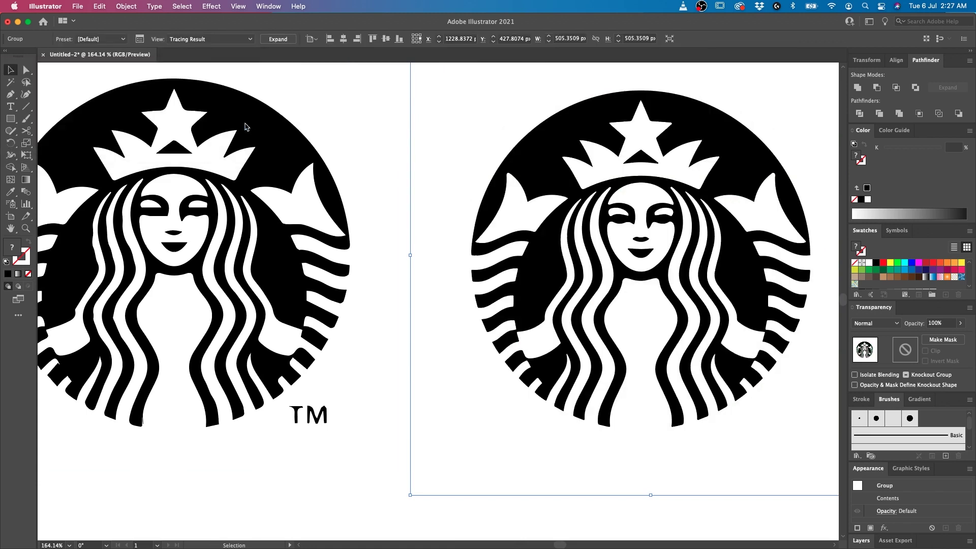
pyautogui.press('z')
pyautogui.moveTo(578, 279)
pyautogui.mouseDown()
pyautogui.moveTo(715, 202)
pyautogui.moveTo(508, 256)
pyautogui.mouseUp()
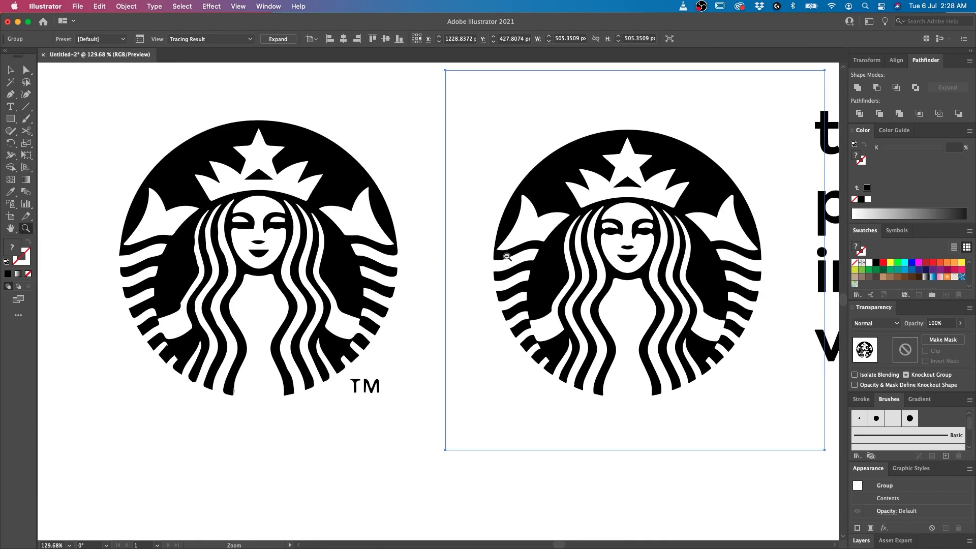
# Expand both traced Starbucks logos into editable paths, starting with the low-res one.
pyautogui.press('v')
pyautogui.click(255, 288)
pyautogui.click(275, 42)
pyautogui.click(505, 211)
pyautogui.click(286, 41)
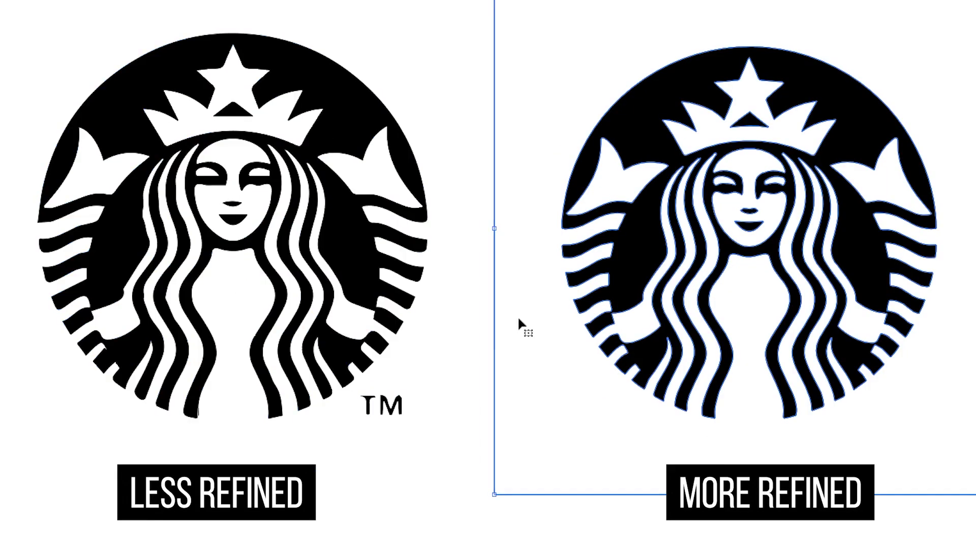